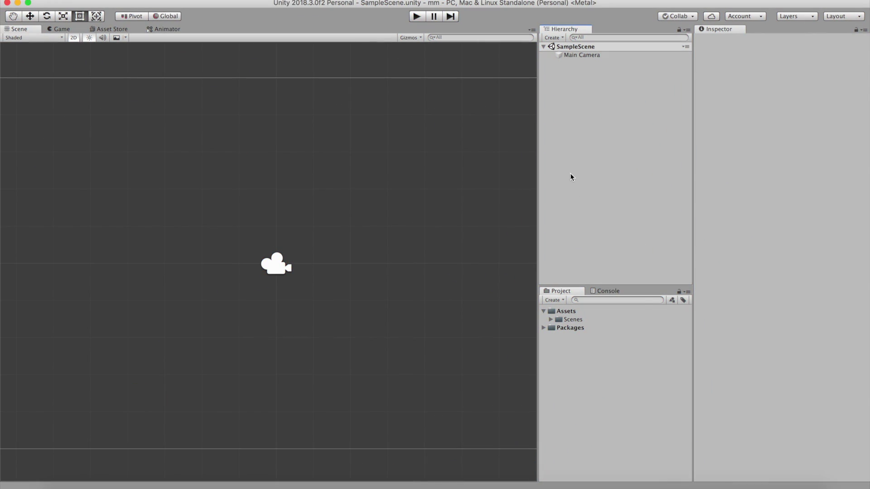
Add a UI Canvas with its EventSystem to SampleScene and pan the Scene view toward it
right_click(570, 176)
mouse_move(593, 307)
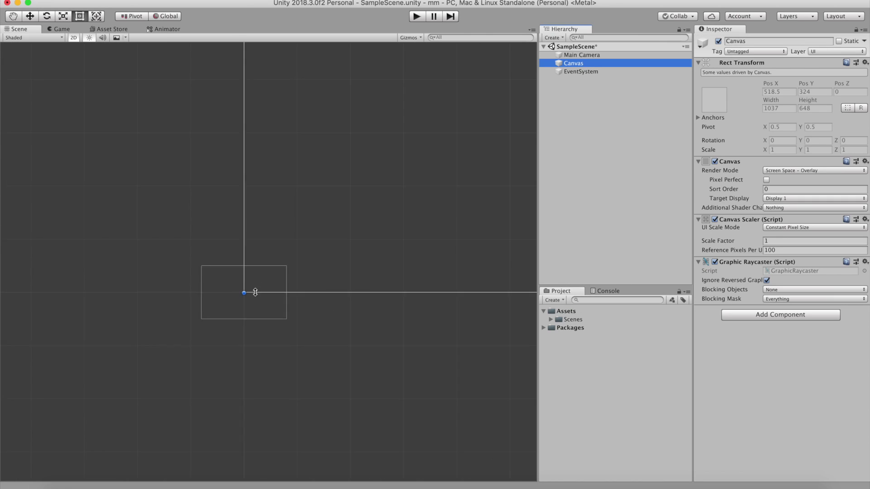
middle_drag(274, 281, 143, 430)
Frame the Canvas, add a TextMeshPro Text object to it, and import the TMP Essentials
key(f)
key(t)
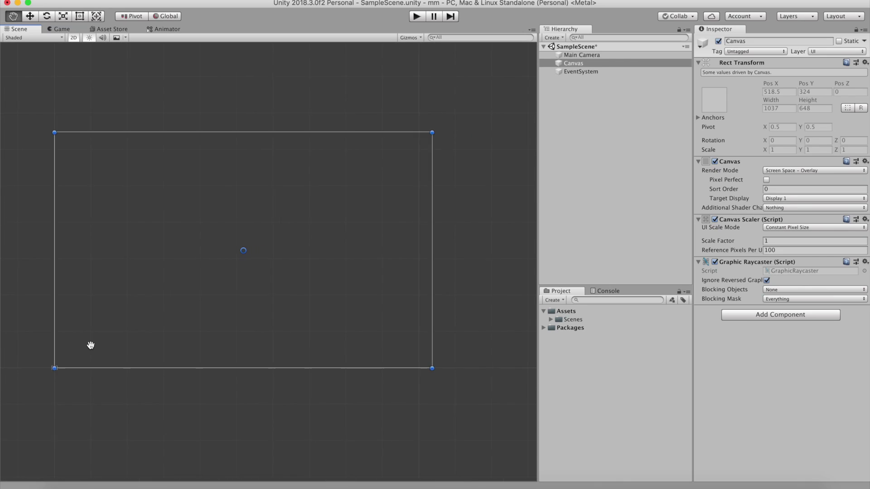
right_click(572, 63)
mouse_move(599, 197)
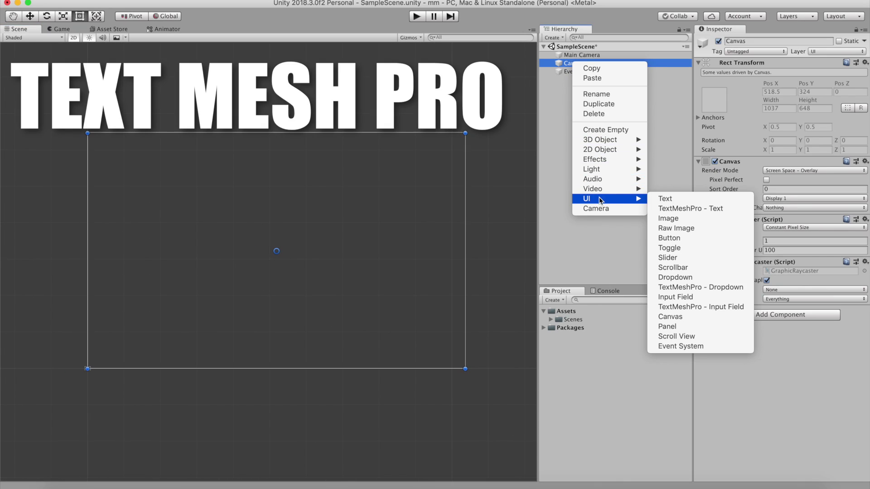
click(692, 209)
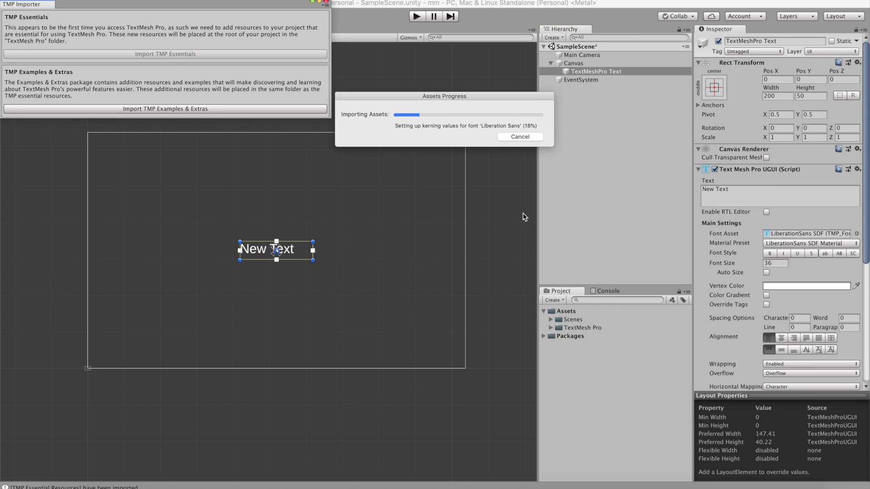
click(326, 1)
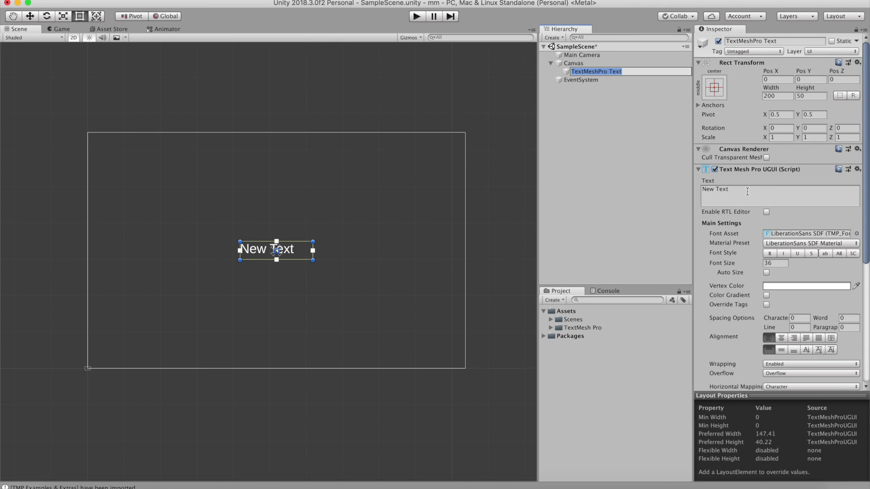
click(813, 186)
Make the title read 'MAIN MENU' in bold at font size 100, widened and moved near the top
text(MAIN M)
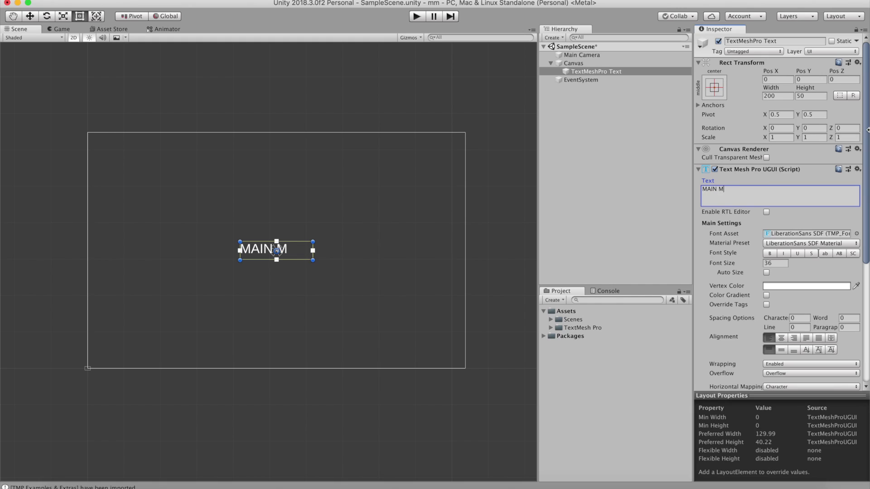
text(ENU)
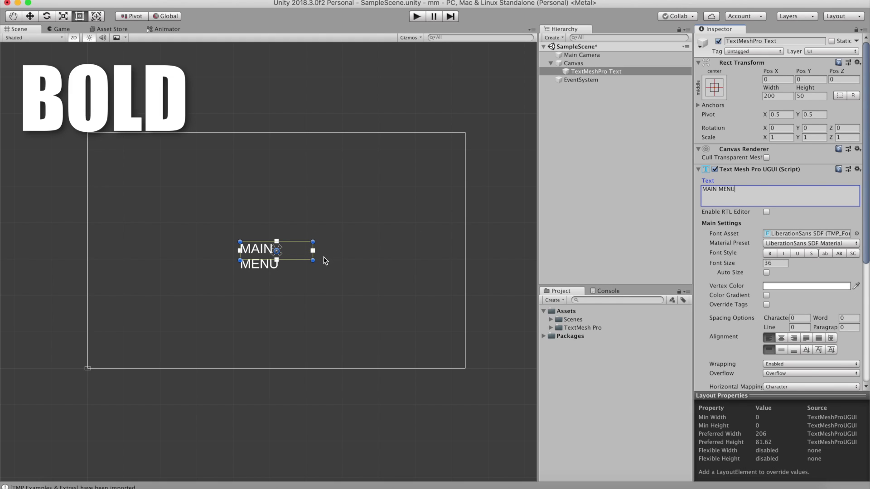
drag(313, 260, 323, 259)
click(769, 253)
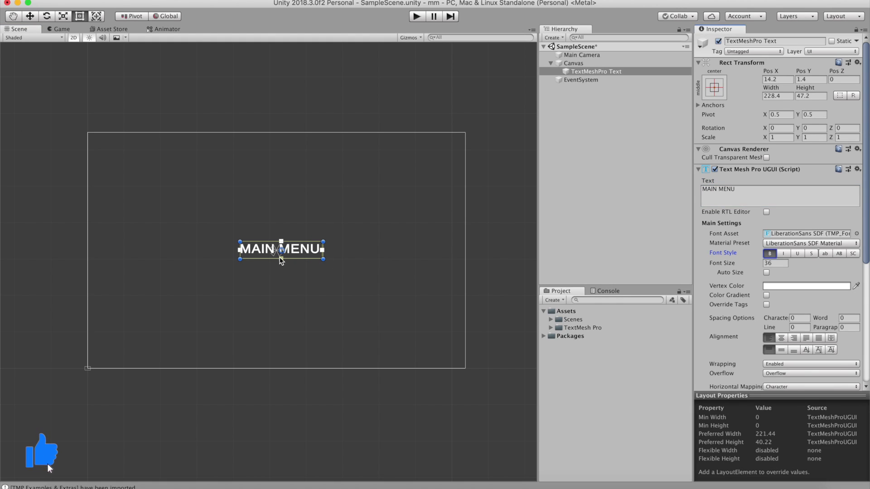
drag(290, 255, 285, 173)
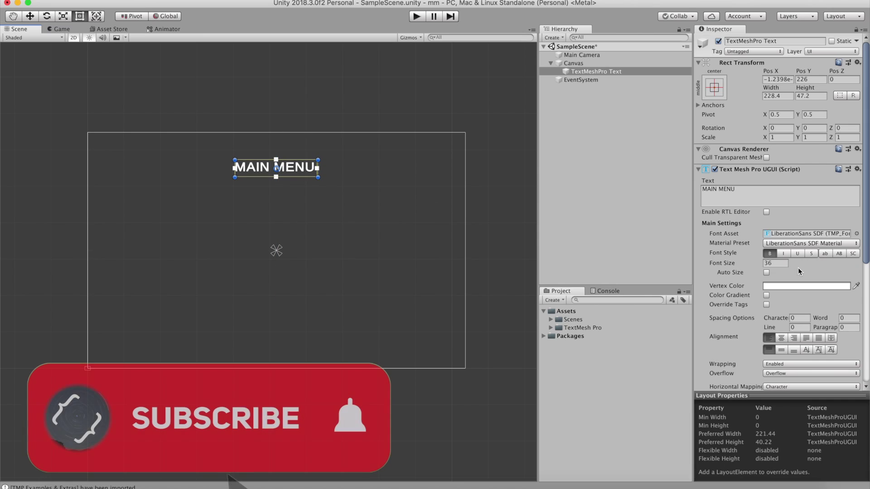
scroll(797, 267, down, 3)
click(775, 203)
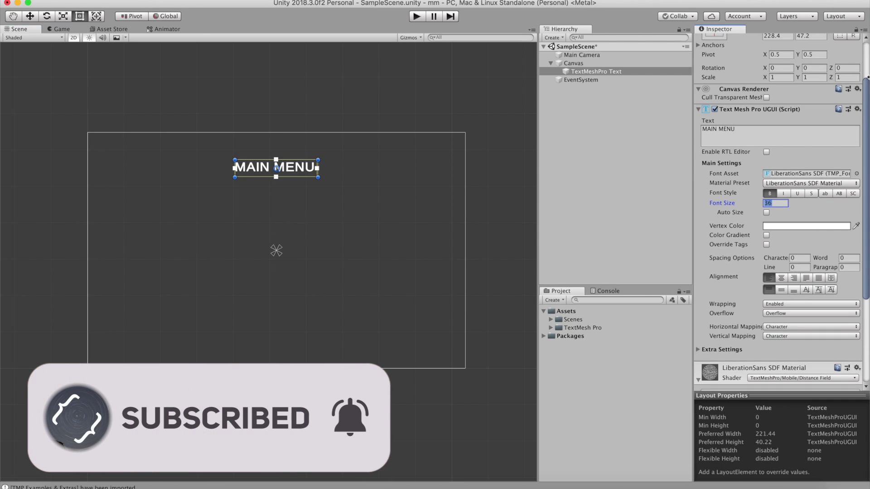
text(100)
click(434, 296)
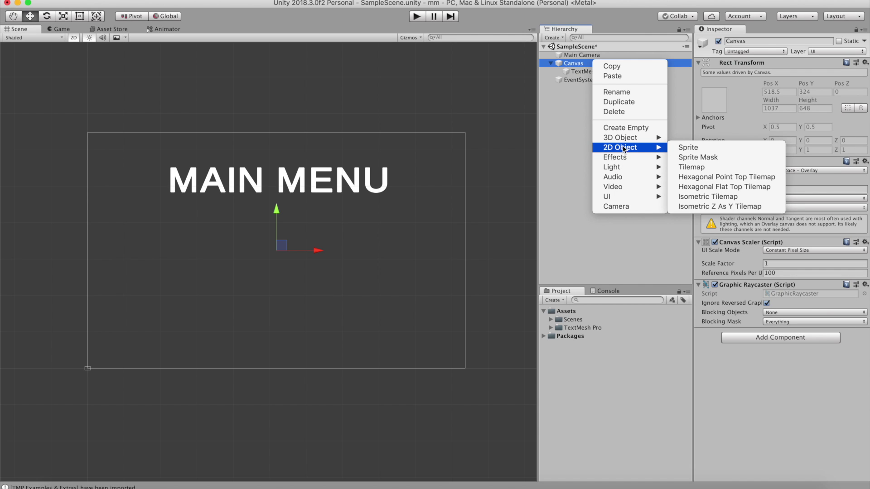
Add a UI Button to the Canvas and delete its default Text child
mouse_move(623, 198)
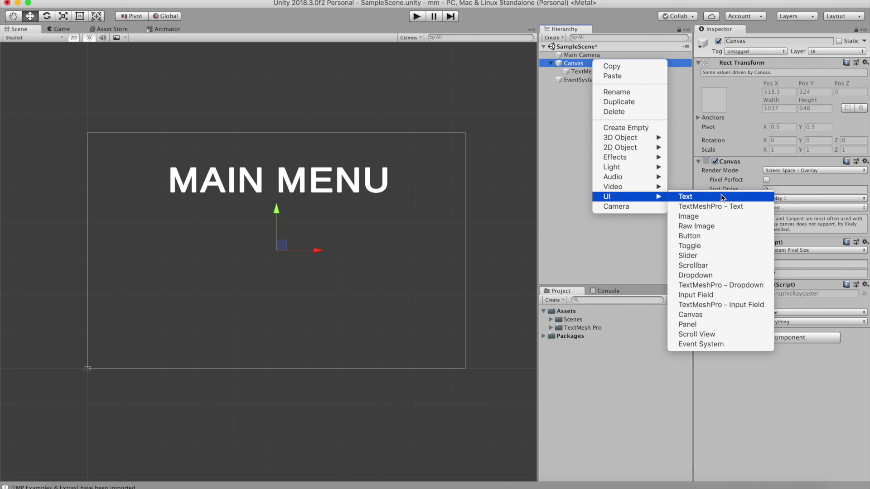
click(710, 236)
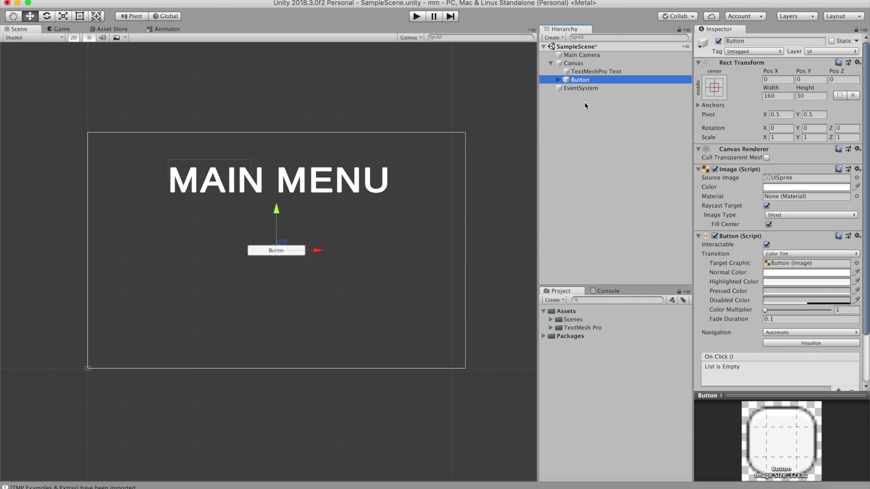
click(557, 80)
click(588, 88)
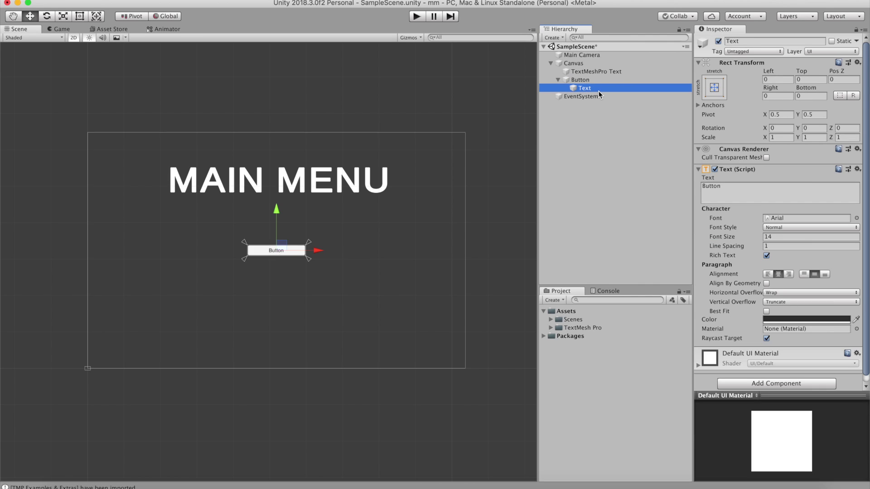
click(778, 188)
click(586, 89)
key(Delete)
click(587, 82)
Add a TextMeshPro label inside the Button reading 'START' in bold
right_click(588, 80)
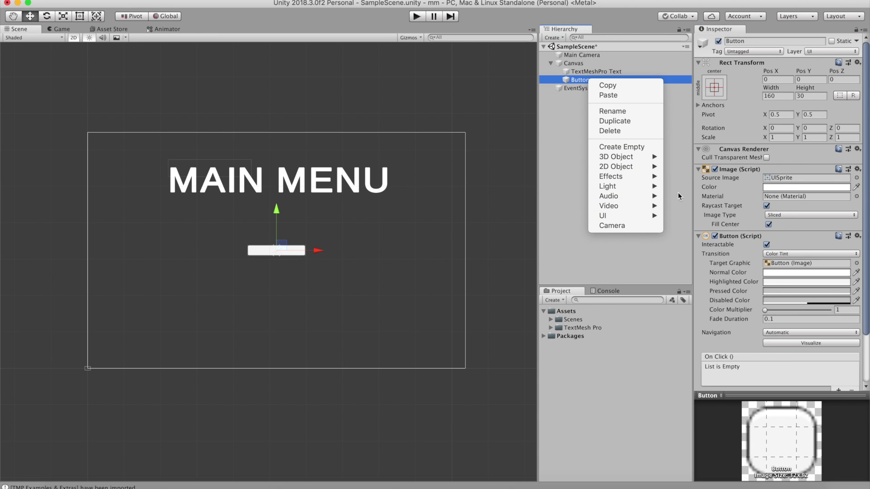
mouse_move(643, 216)
click(730, 227)
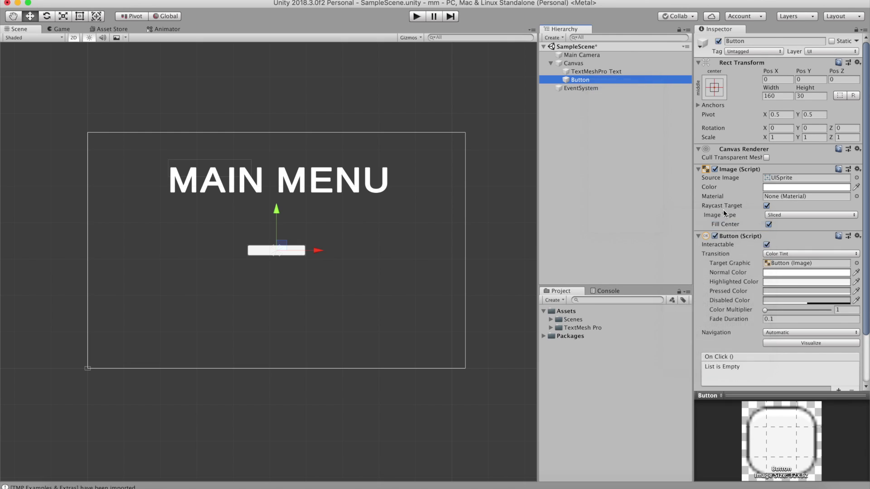
click(764, 194)
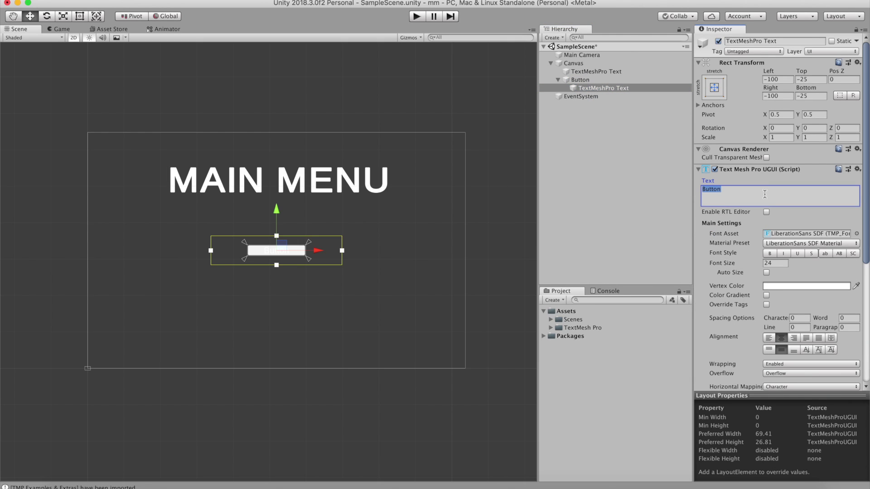
key(BackSpace)
text(START)
key(Return)
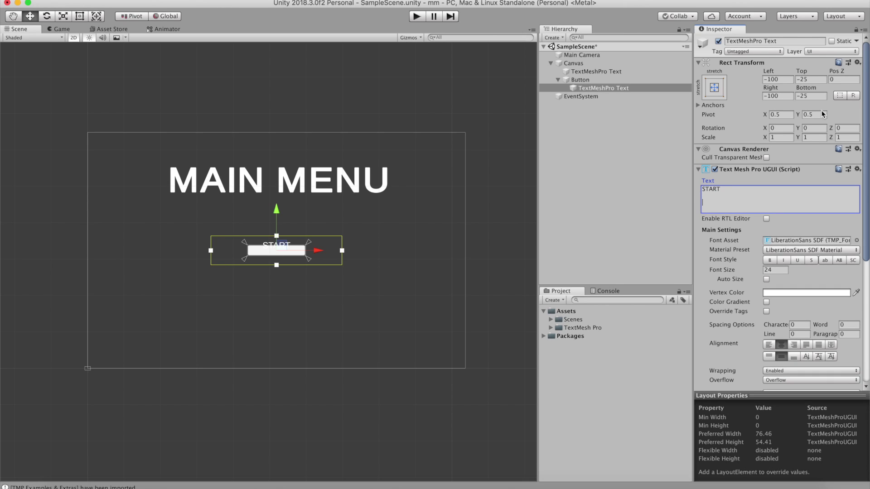
key(BackSpace)
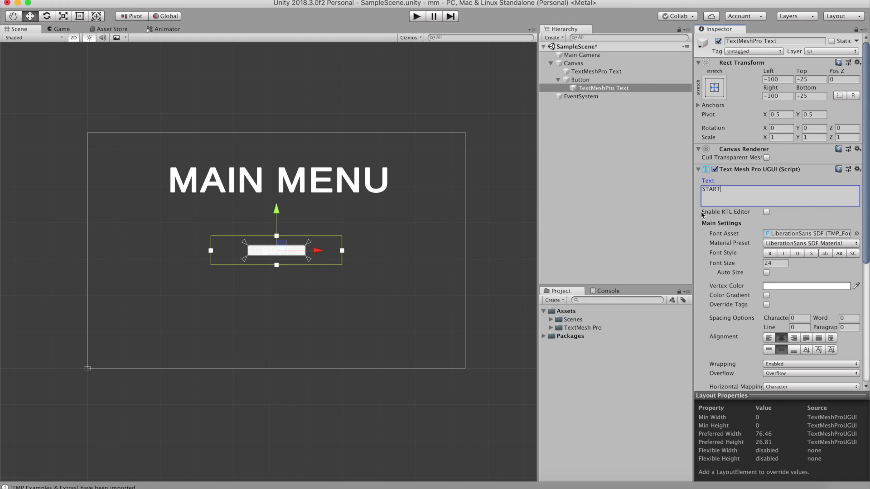
click(769, 254)
Enlarge the Button to about 429 by 107 with the Rect Tool
scroll(821, 309, down, 5)
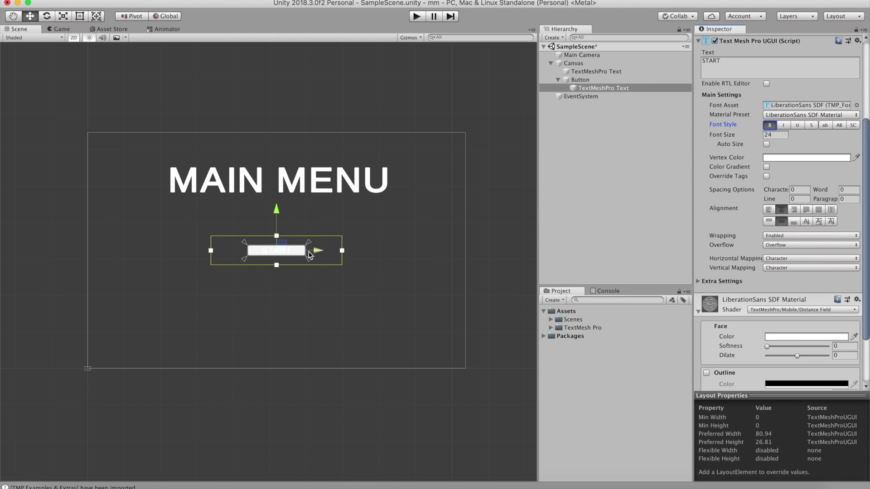
click(285, 252)
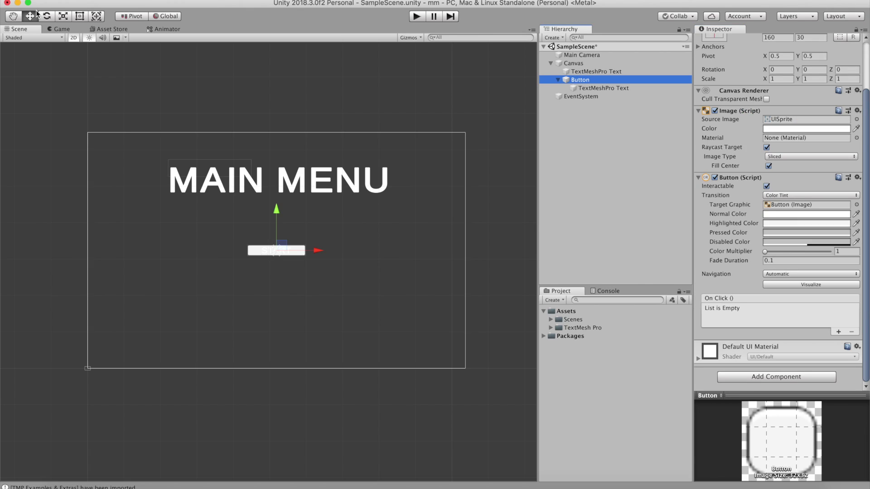
click(86, 15)
drag(304, 256, 393, 272)
Raise the START label's font size to 70
click(605, 88)
drag(722, 204, 867, 136)
scroll(779, 272, down, 2)
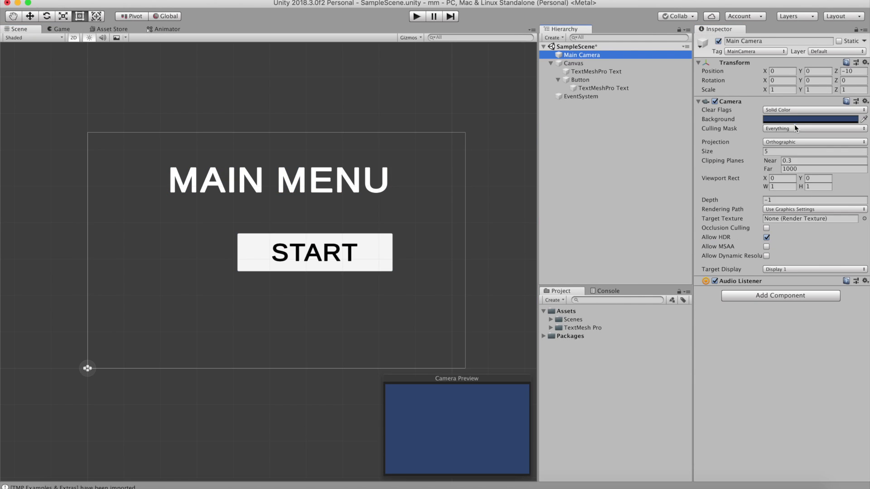
Set the Main Camera background colour to dark grey (353535)
click(796, 120)
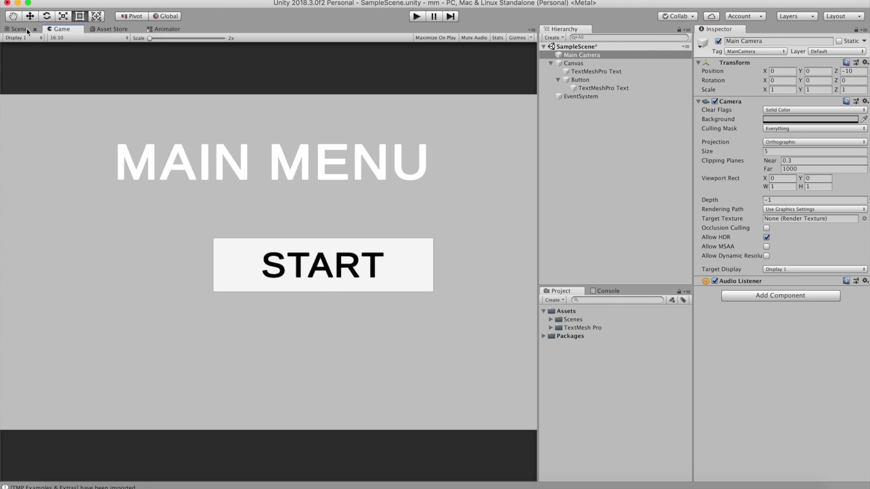
drag(555, 181, 511, 205)
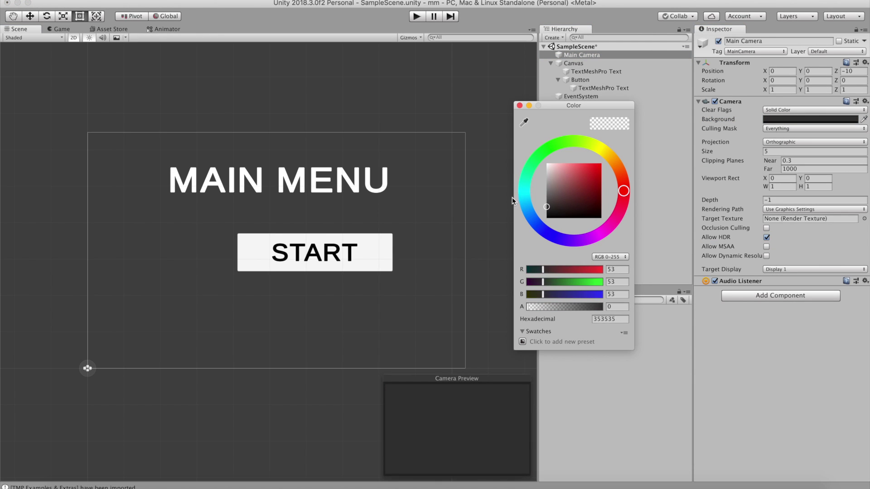
click(520, 106)
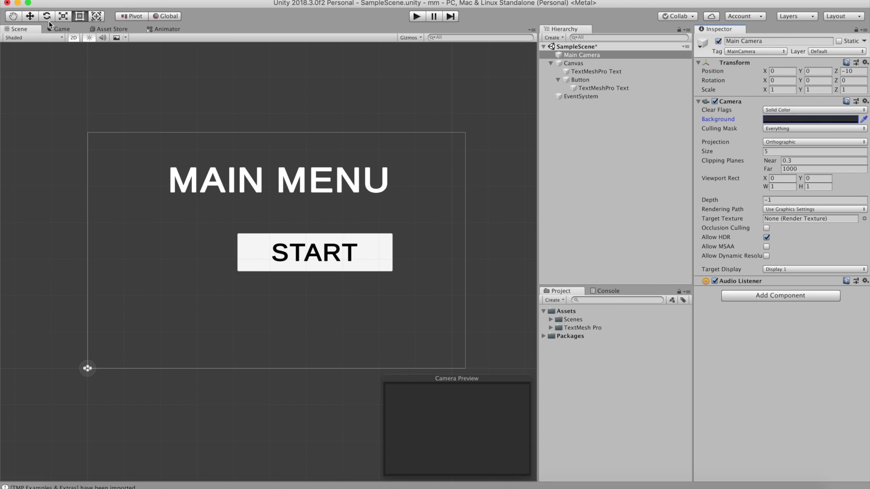
Preview the menu in the Game view, return to the Scene view, and select the START button
click(59, 29)
click(16, 29)
click(384, 155)
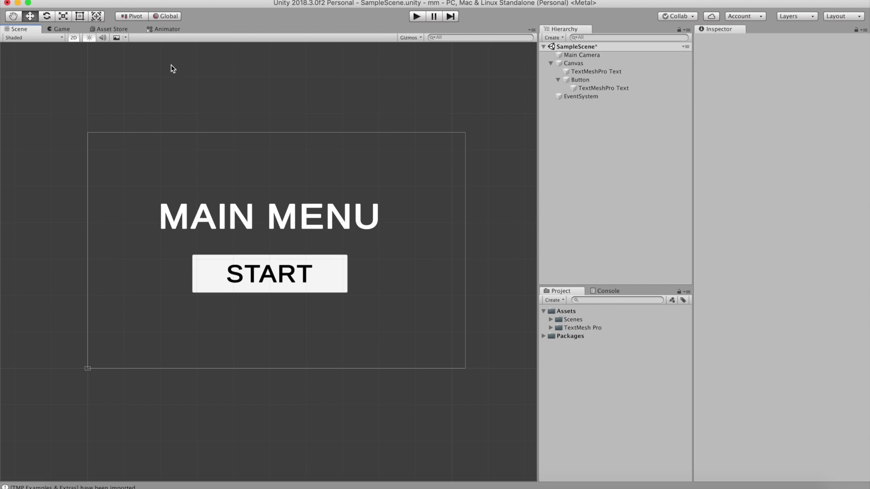
click(53, 30)
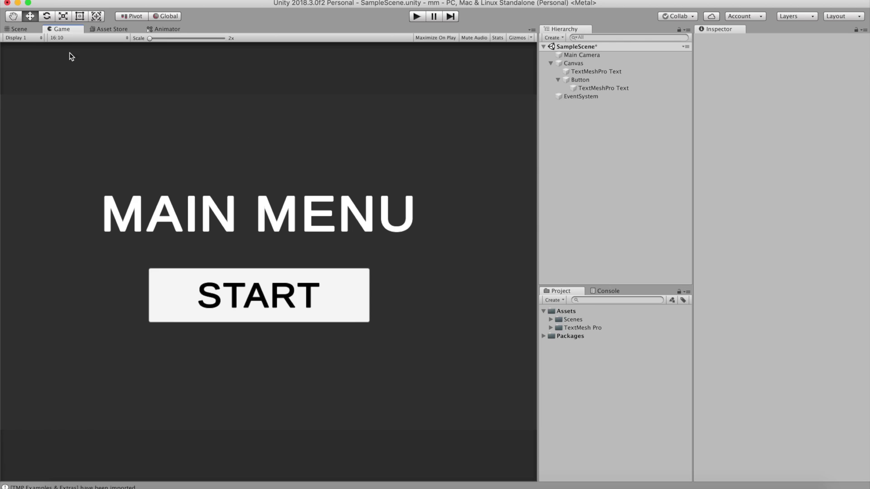
click(11, 30)
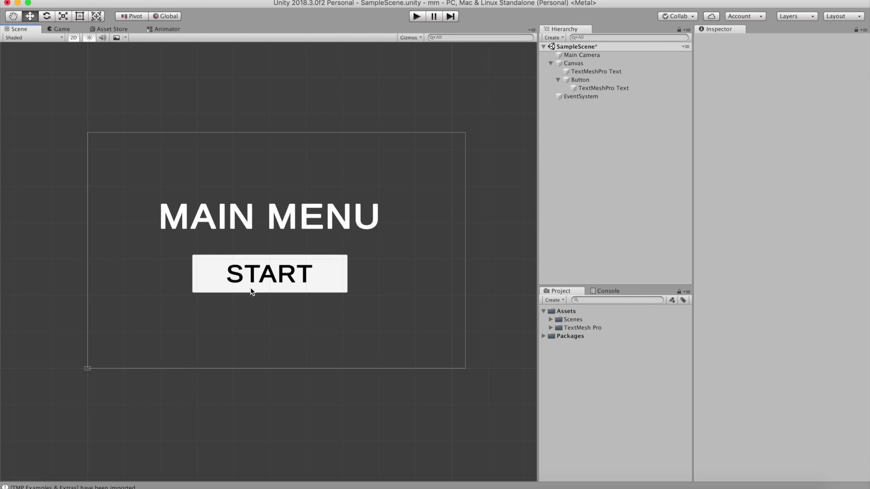
click(281, 285)
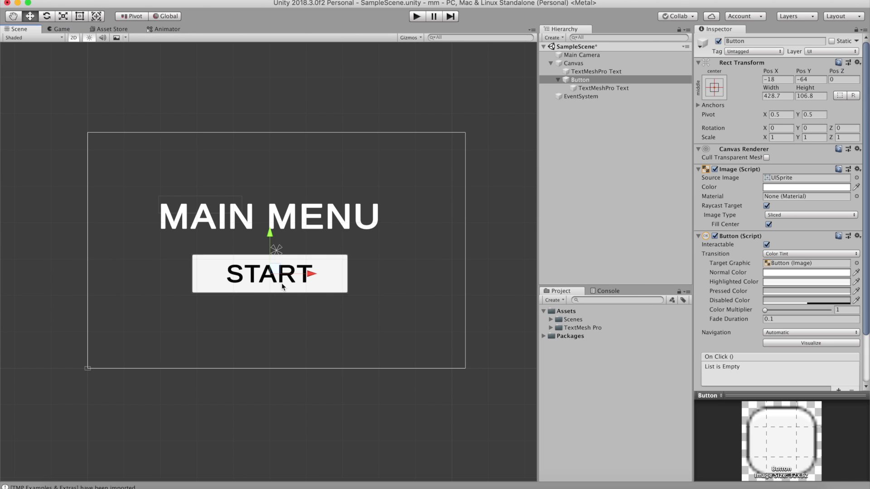
Attach a new script named SceneSwitchScript to the Canvas and open it in the code editor
click(558, 80)
click(551, 63)
click(576, 64)
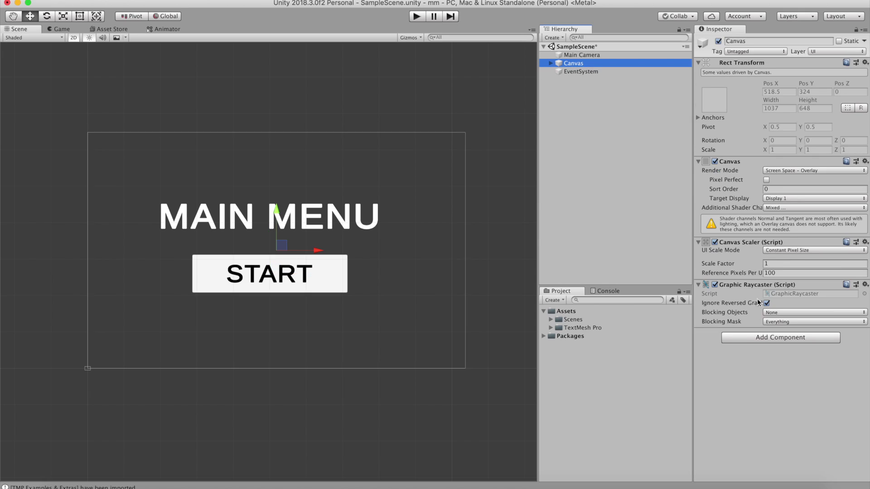
click(741, 344)
key(BackSpace)
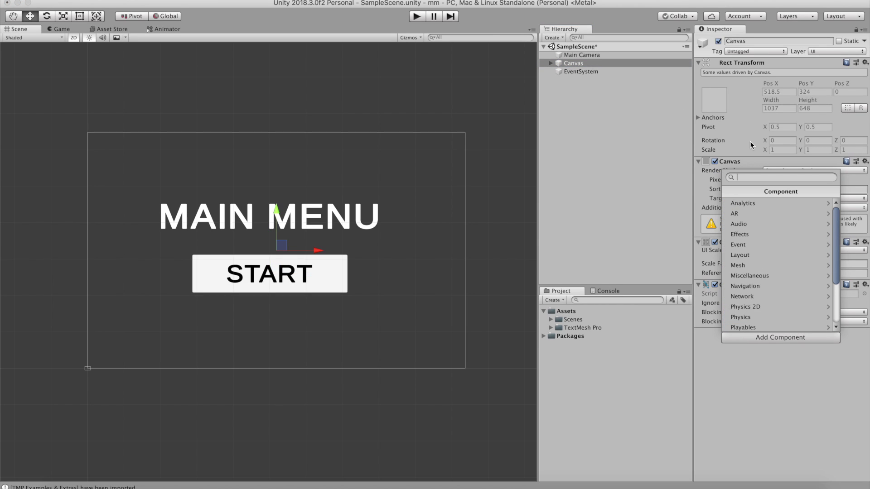
text(SceneSwitchScript)
key(super+a)
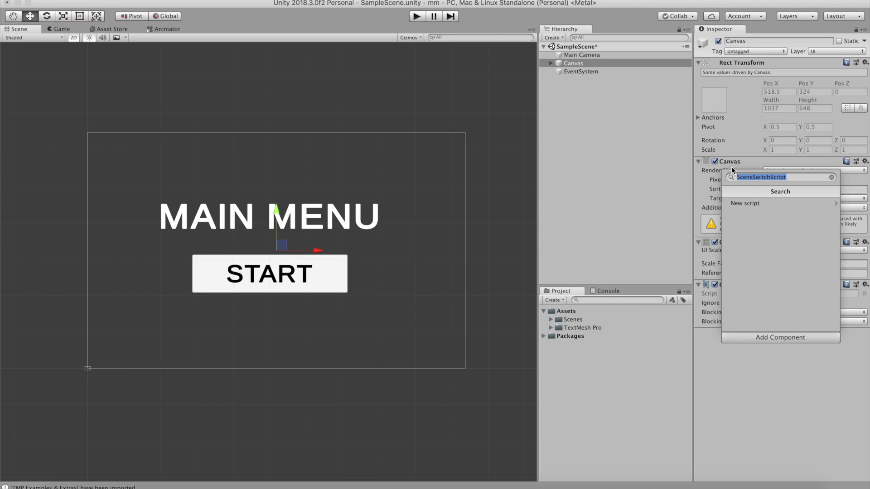
click(732, 204)
key(Return)
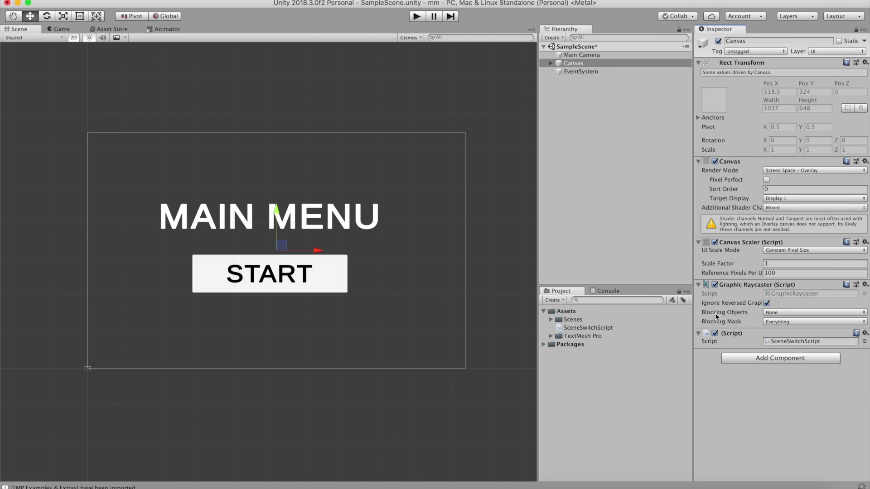
double_click(787, 341)
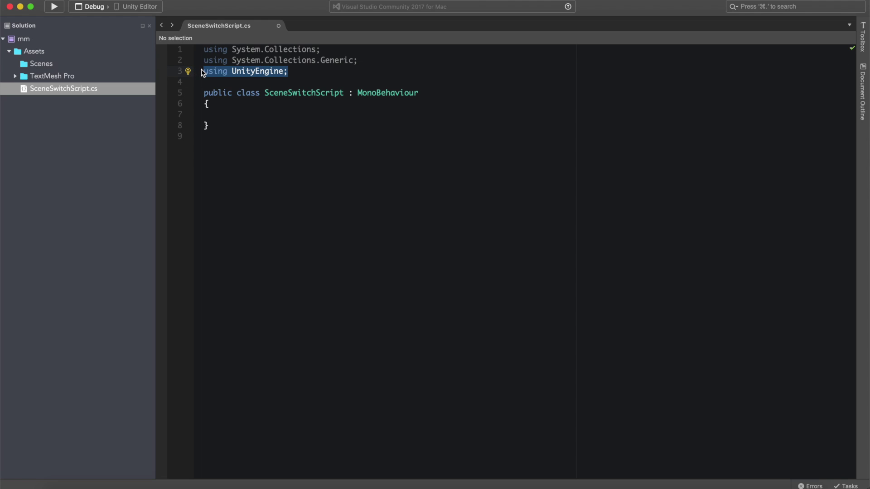
Add a 'using UnityEngine.SceneManagement;' directive below the existing usings
click(313, 77)
text(using UnityEngine;)
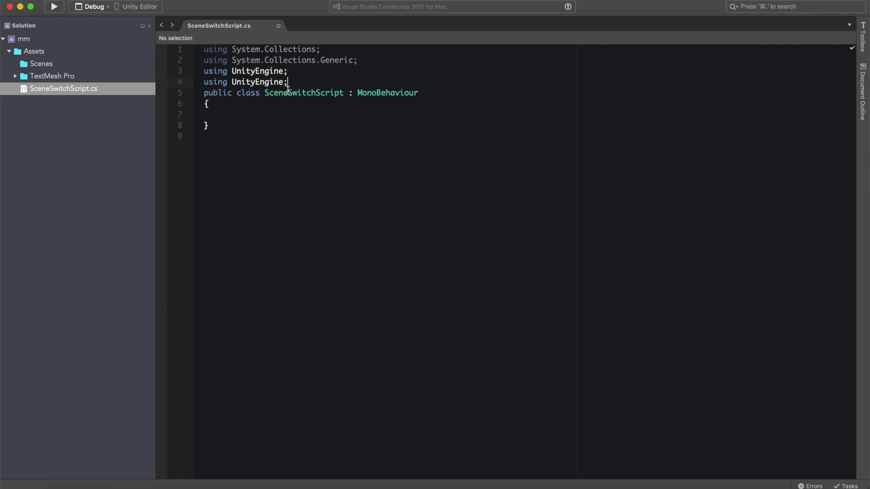
text(.Sc)
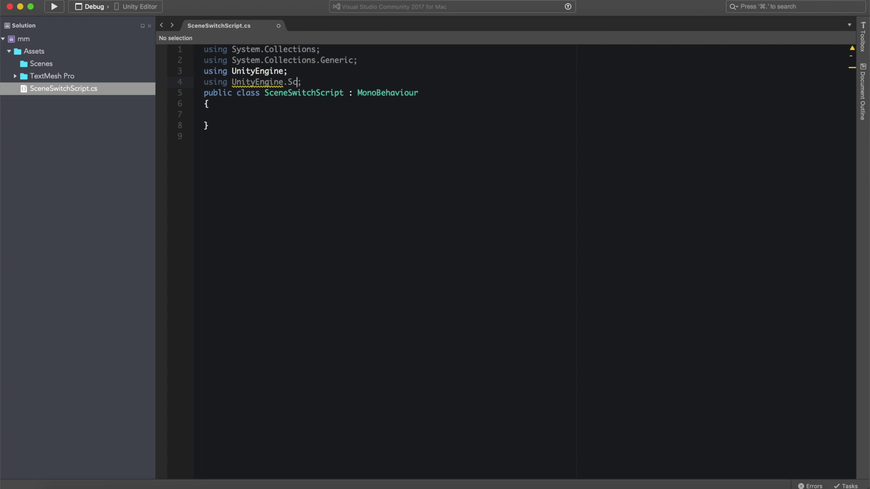
text(ene)
key(Return)
click(399, 82)
key(Return)
Write a public void Switch() method calling SceneManager.LoadScene("NewScene")
click(295, 124)
text(publicc)
key(BackSpace)
key(BackSpace)
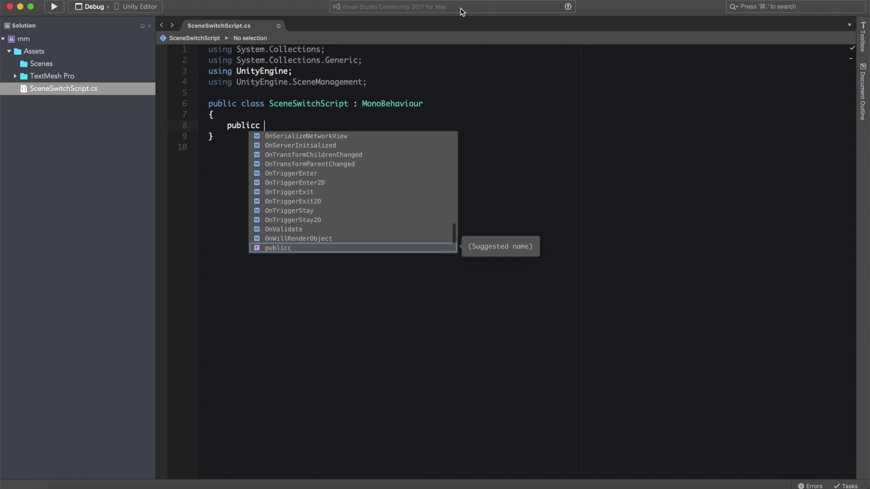
text(void )
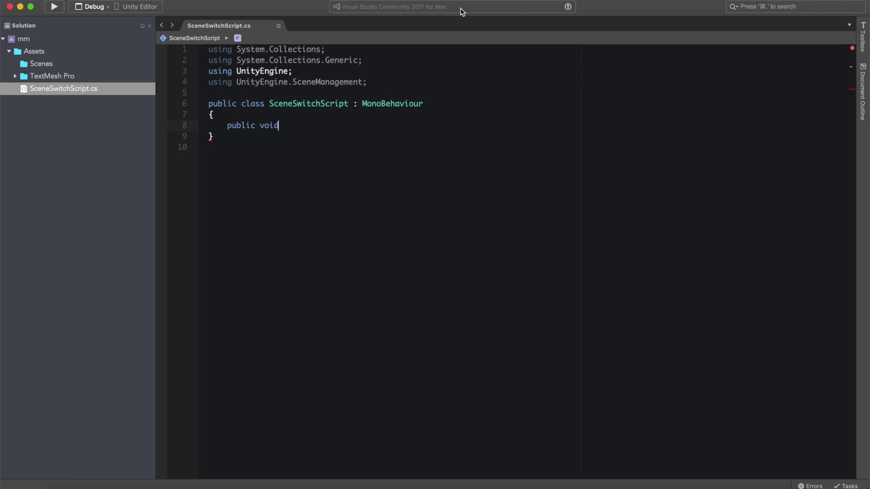
text(Switch())
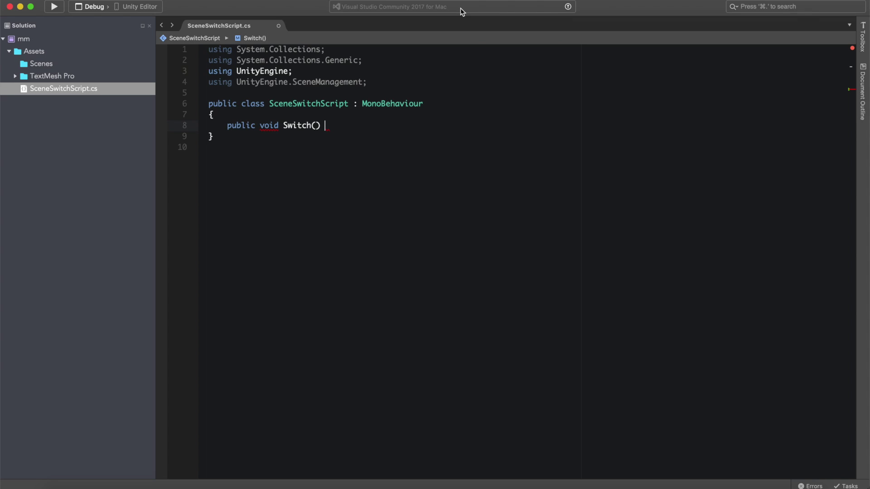
text( {)
key(Return)
text(Scene)
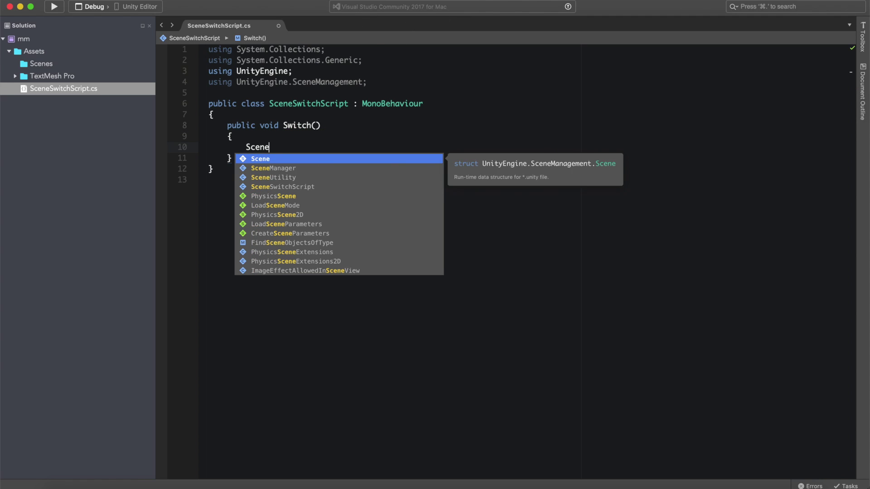
key(Down)
key(Return)
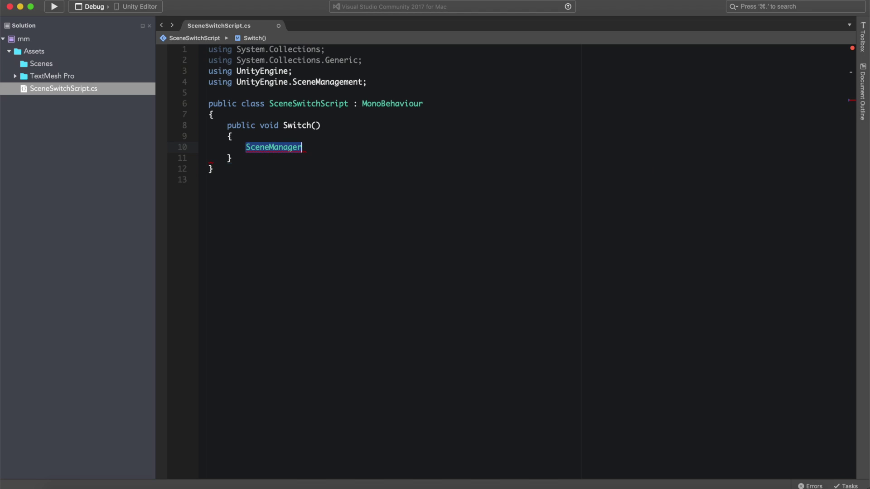
text(.L)
key(Return)
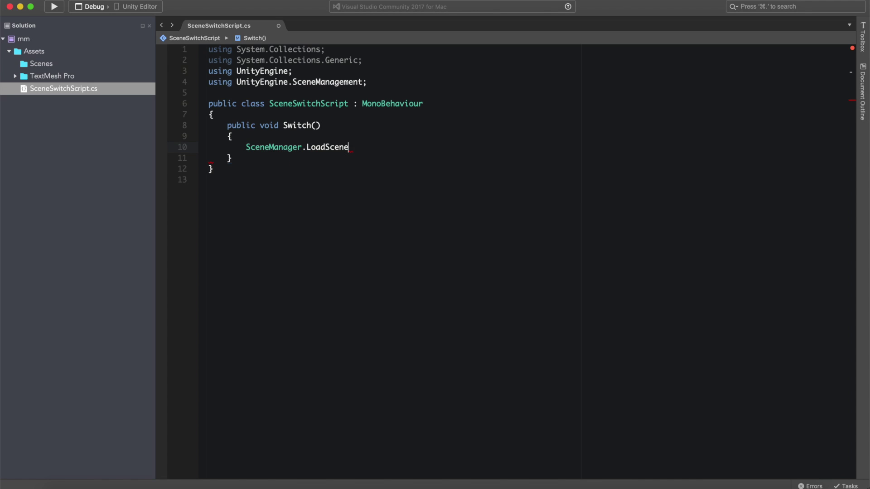
text(()
text(NewScene");)
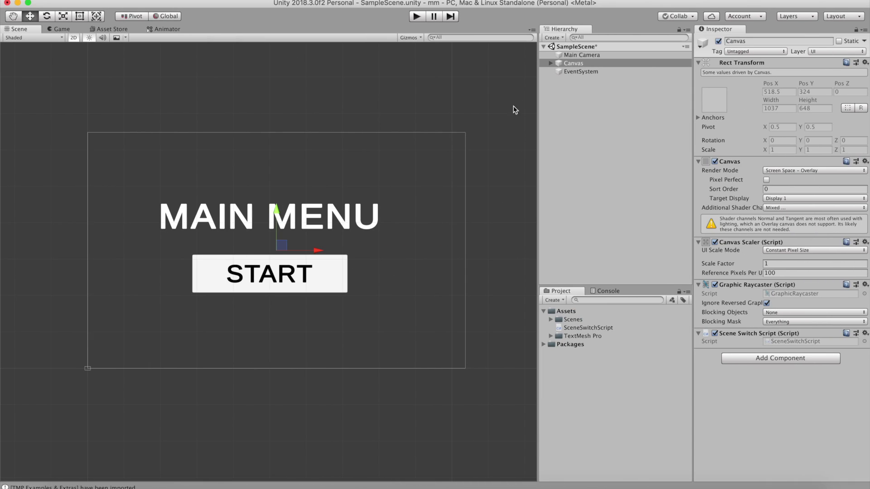
Create a new scene named NewScene in the Scenes folder
click(569, 79)
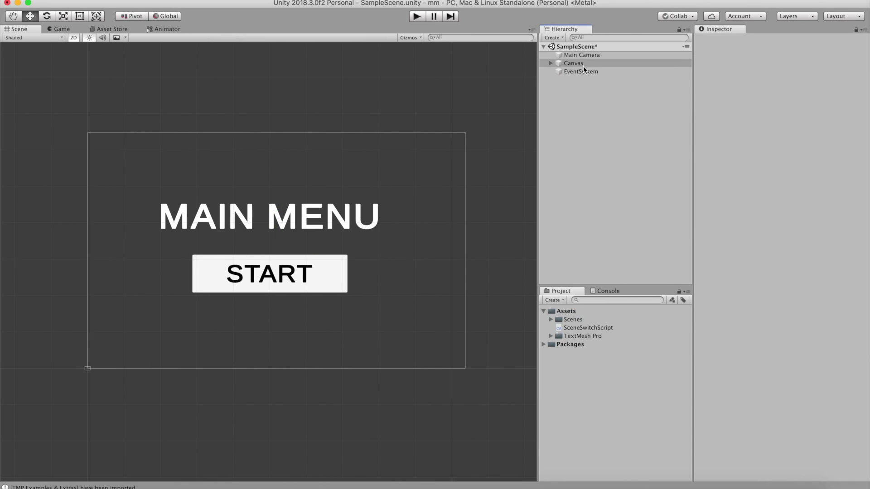
click(549, 318)
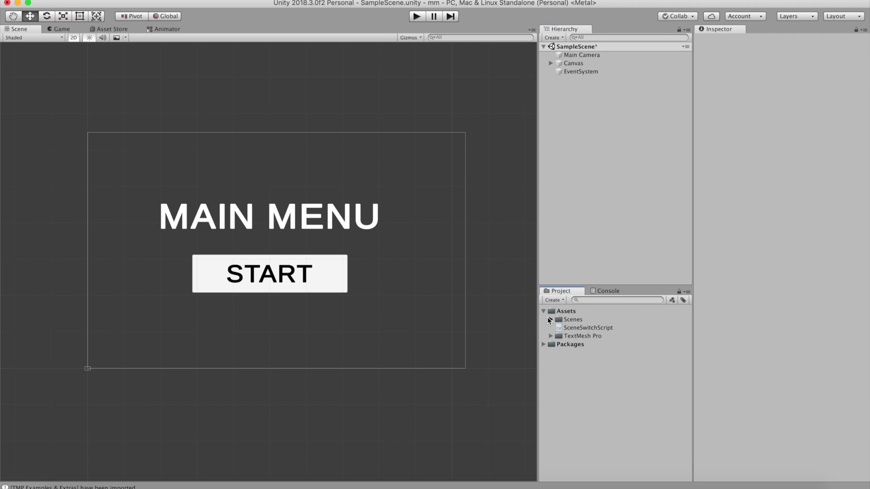
right_click(570, 319)
mouse_move(616, 261)
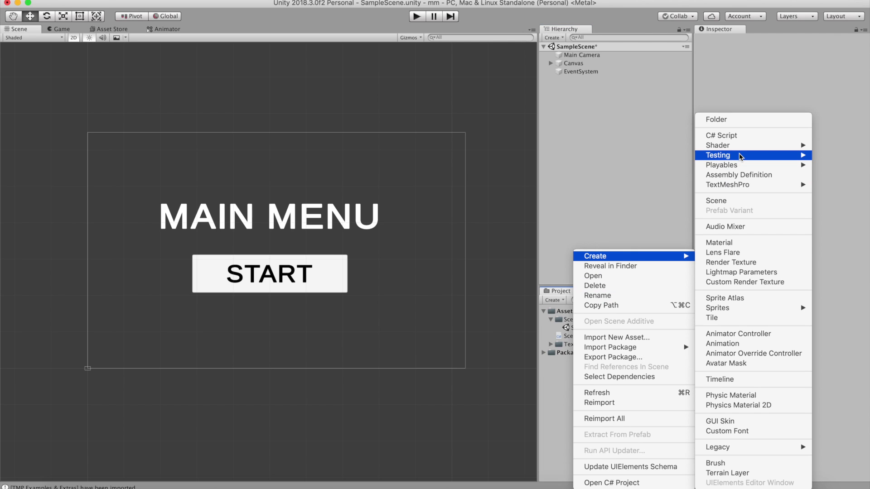
click(745, 201)
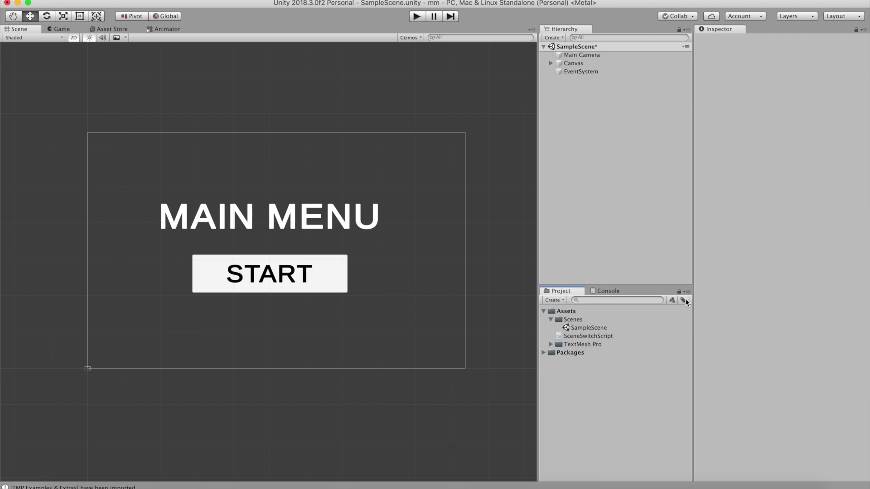
click(607, 330)
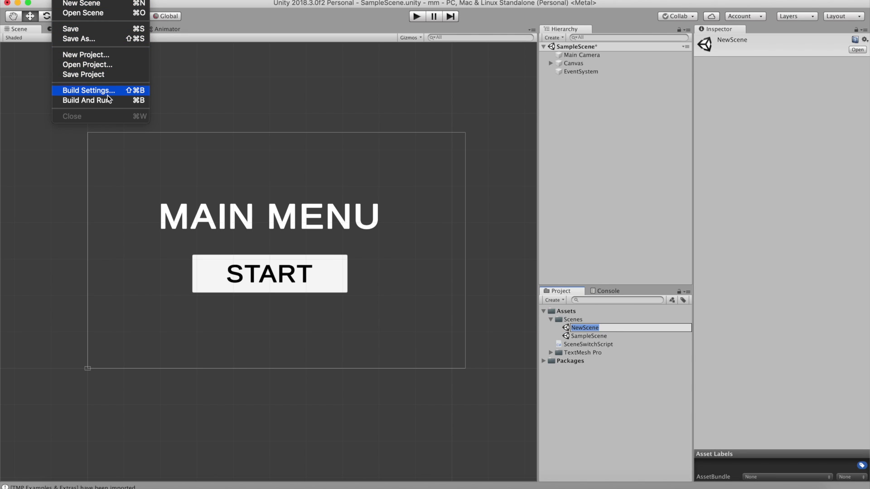
Add NewScene and SampleScene to Scenes In Build in the Build Settings
click(110, 91)
click(568, 329)
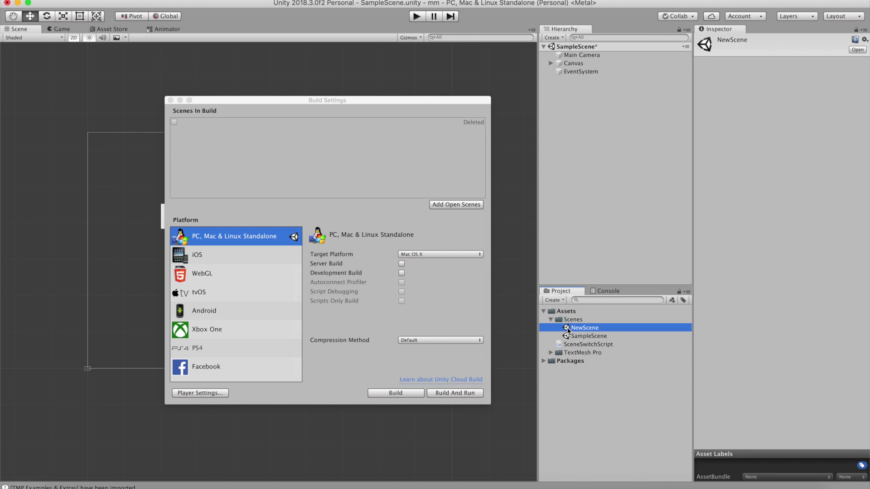
shift+click(568, 336)
drag(331, 172, 331, 174)
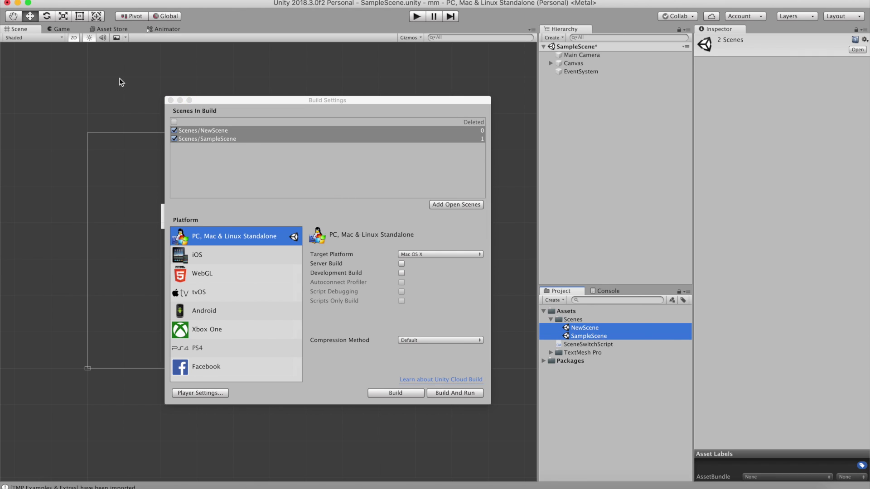
click(170, 100)
Expand the Canvas in the Hierarchy and select its START button
click(256, 190)
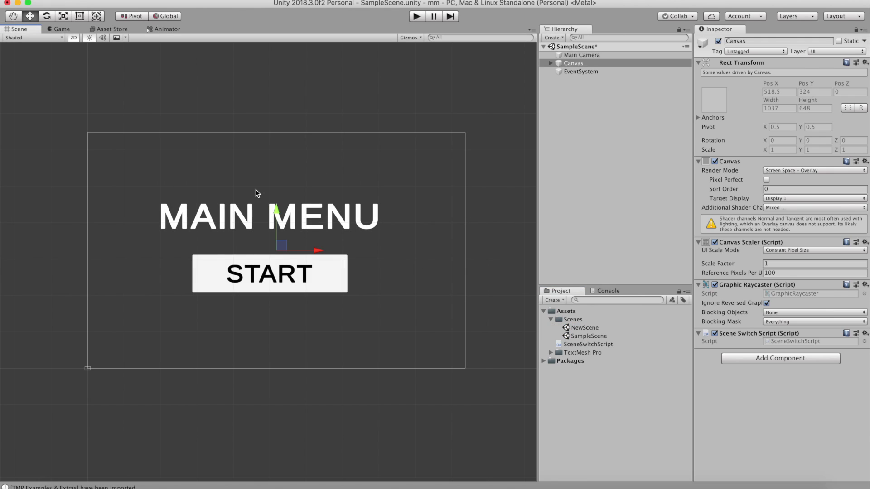
scroll(423, 280, down, 1)
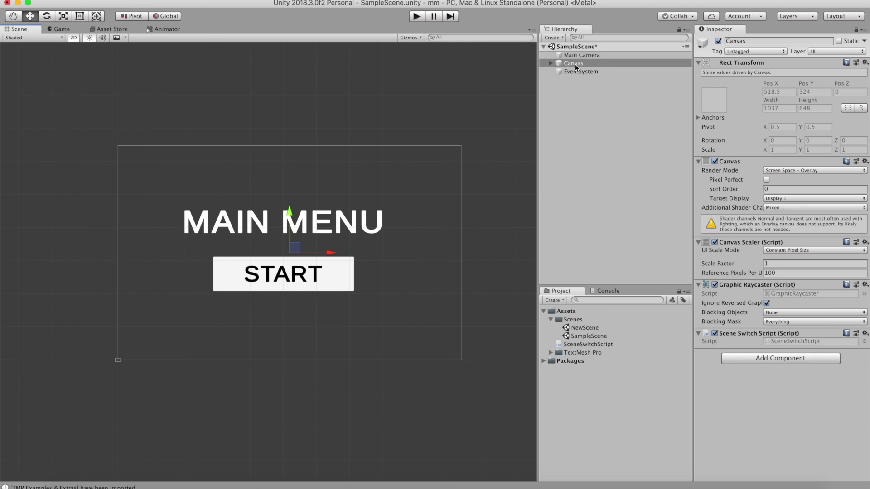
click(551, 63)
click(580, 79)
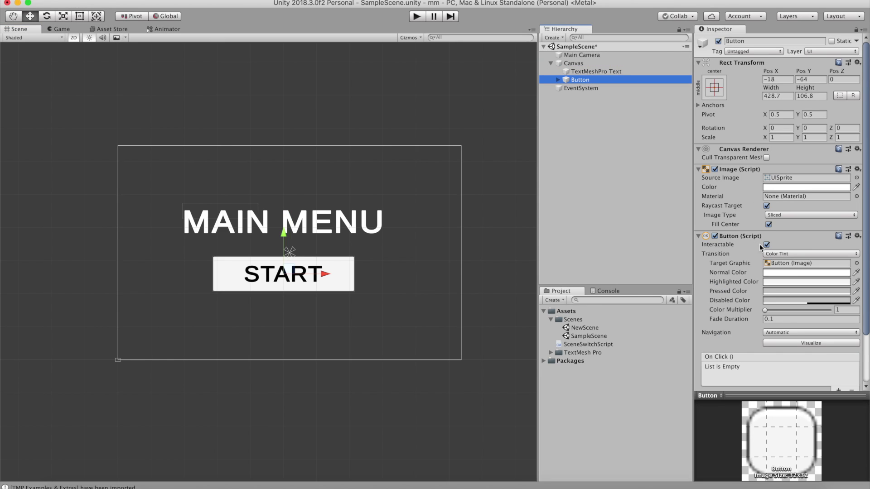
scroll(778, 331, down, 3)
Add an On Click entry on the Canvas calling SceneSwitchScript.Switch, then enter Play mode
click(838, 332)
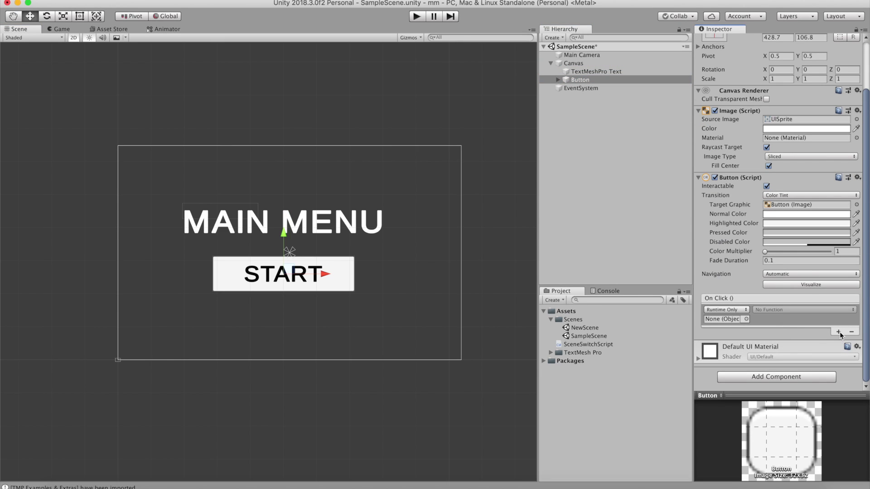
drag(574, 63, 724, 319)
click(790, 311)
mouse_move(780, 378)
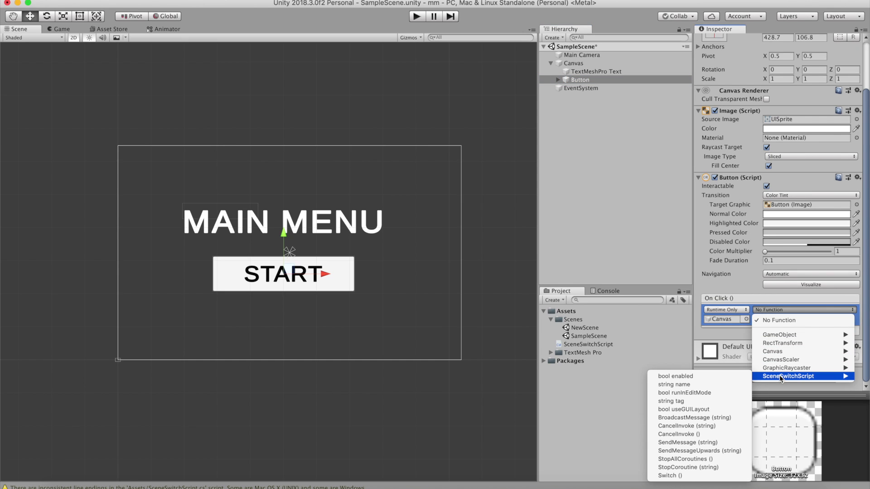
click(725, 476)
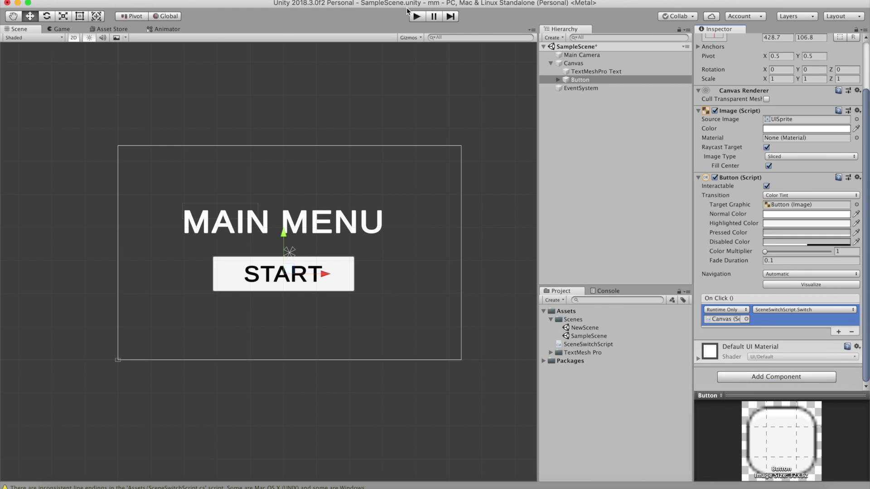
click(417, 17)
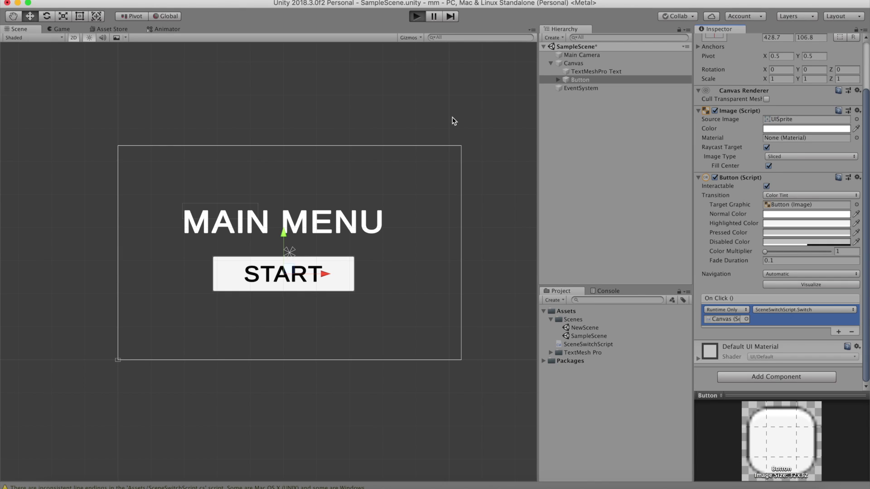